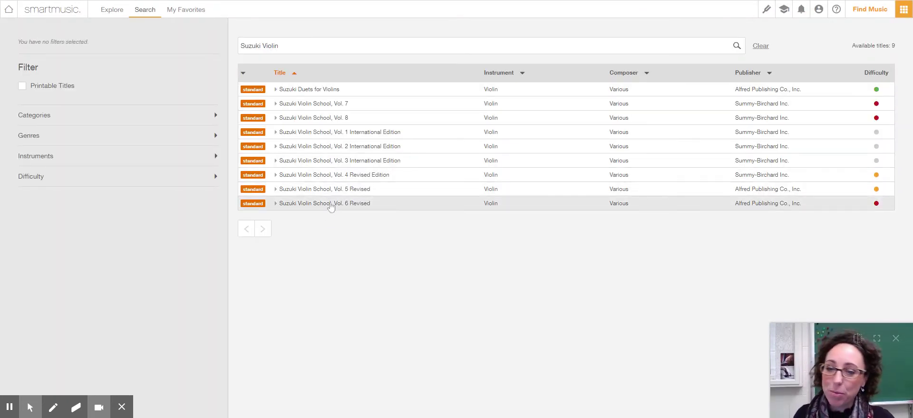
Open Concerto No. 2, 3rd Movement - Full Performance for Violin from Suzuki Violin School, Vol. 4 Revised Edition.
left_click(328, 180)
scroll(374, 219, "down", 2)
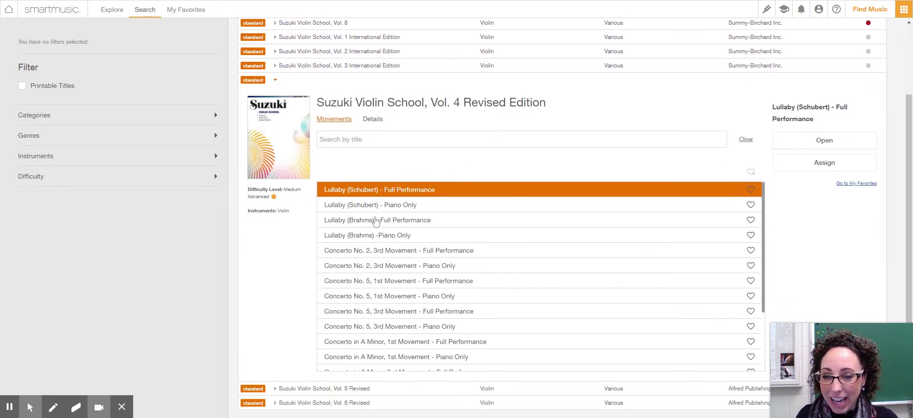
scroll(375, 222, "down", 2)
scroll(369, 247, "up", 2)
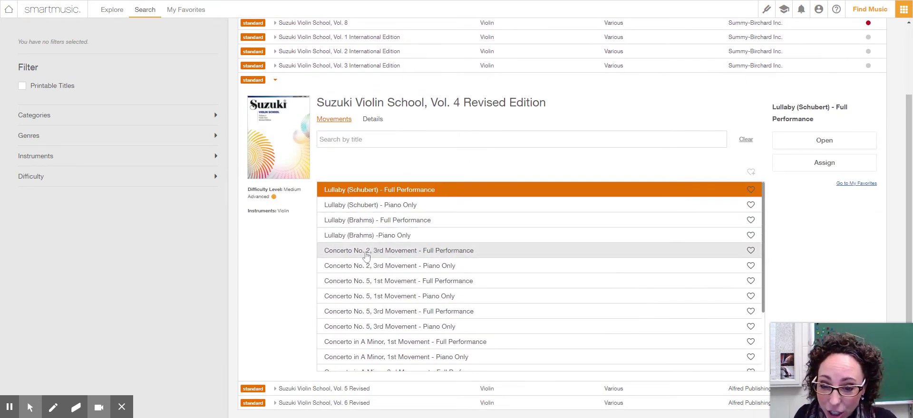
left_click(366, 257)
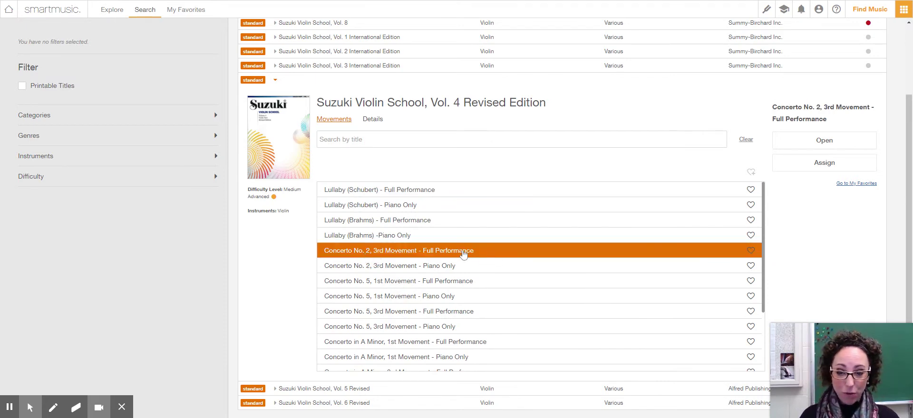
left_click(823, 140)
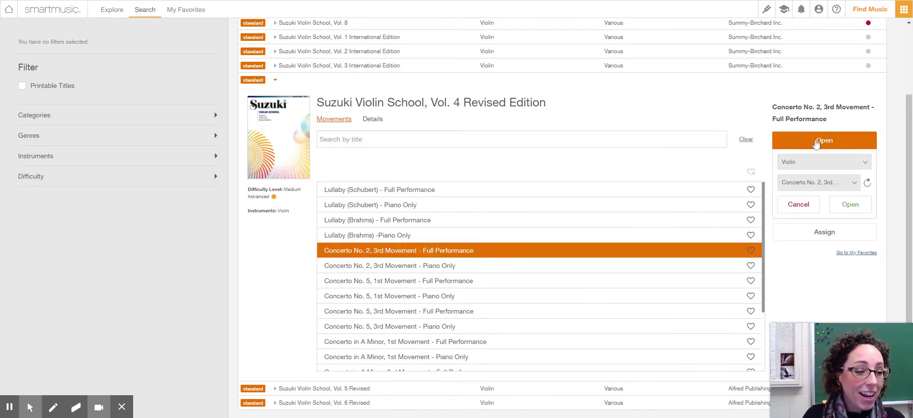
left_click(850, 204)
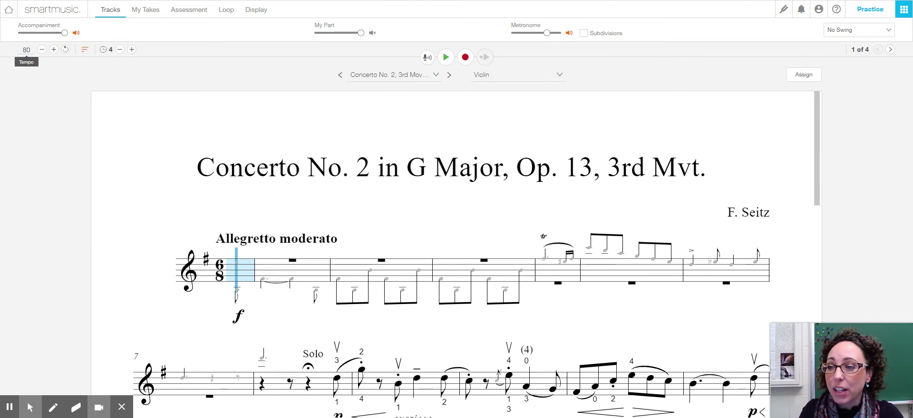
Set the piece's tempo to 60.
left_click(42, 50)
left_click(42, 50)
left_click(27, 50)
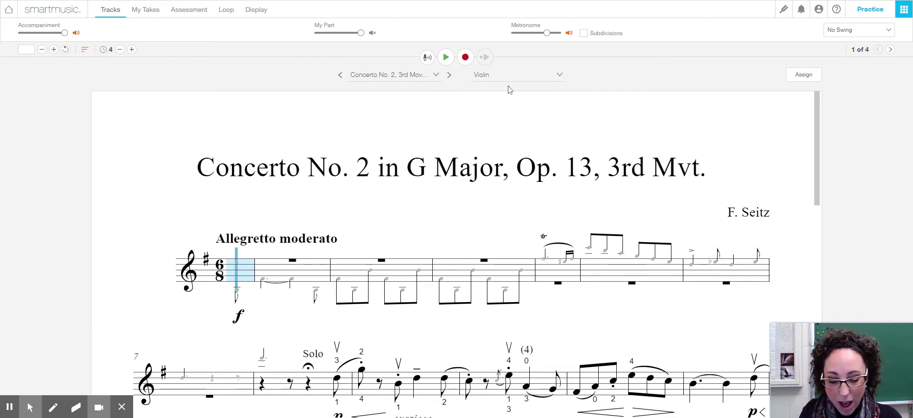
type("60")
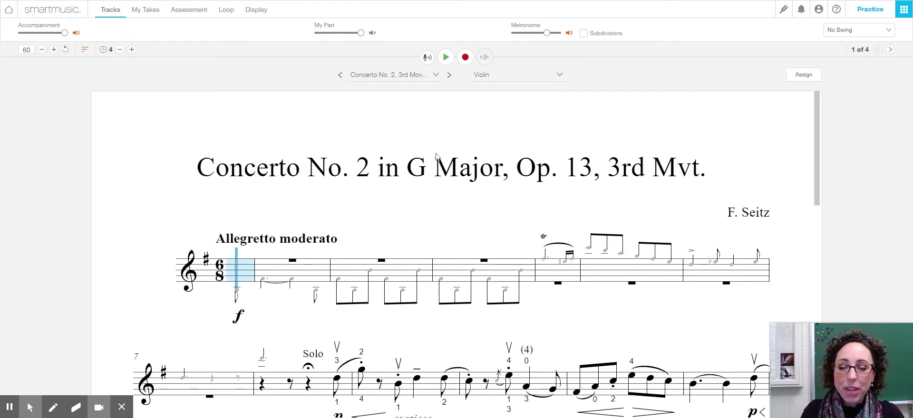
Examine the first page of the score from the opening measures down to the grey notes in measures 19 and 20.
scroll(435, 143, "down", 1)
scroll(408, 214, "down", 2)
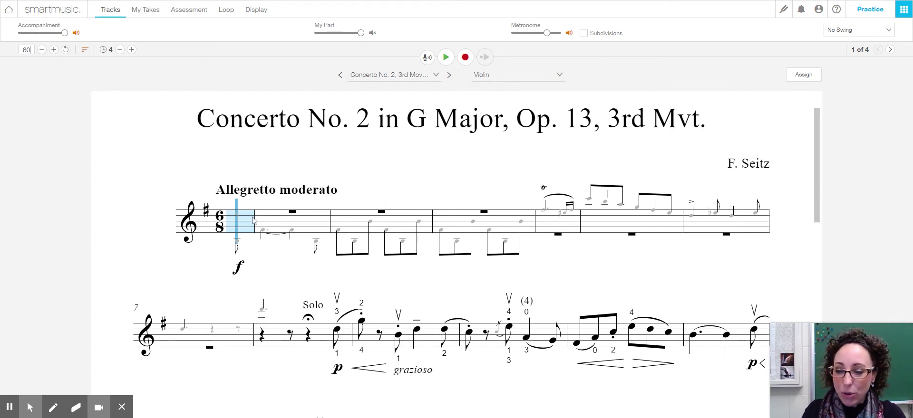
scroll(399, 274, "down", 1)
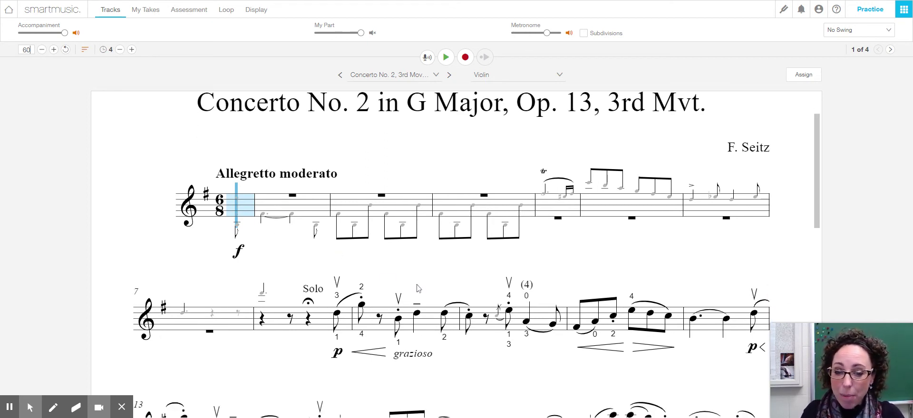
scroll(418, 288, "down", 1)
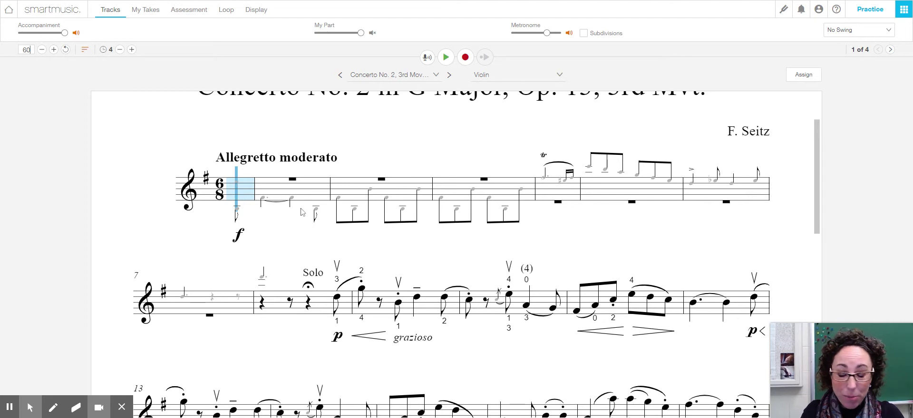
scroll(445, 280, "down", 1)
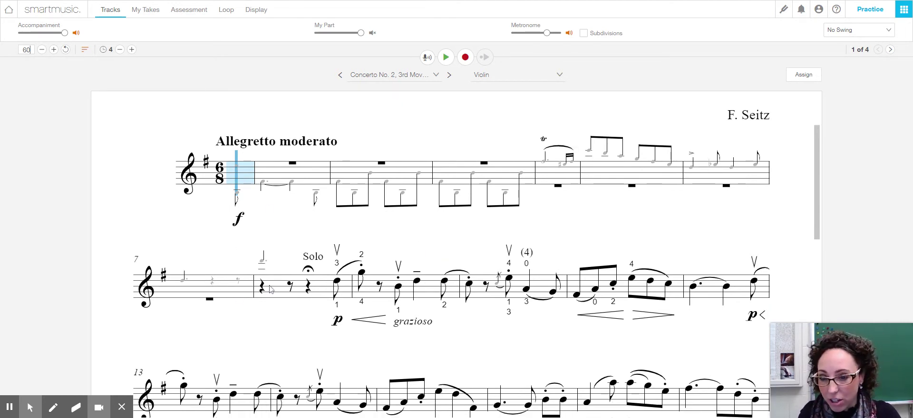
scroll(378, 189, "down", 1)
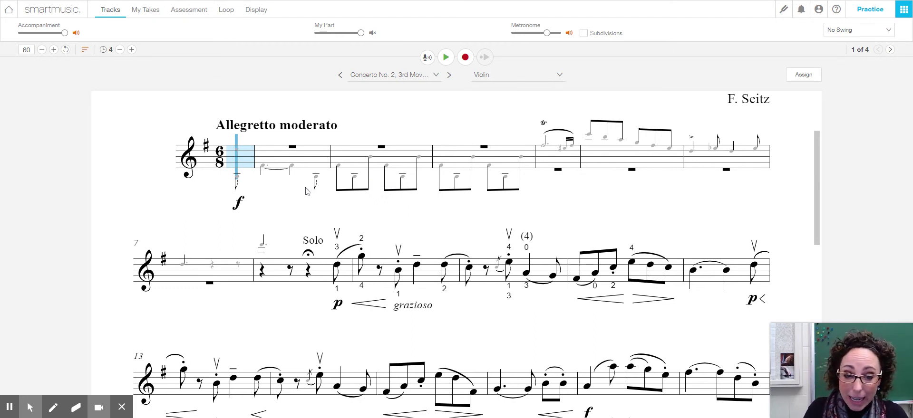
scroll(311, 204, "down", 2)
scroll(394, 261, "down", 2)
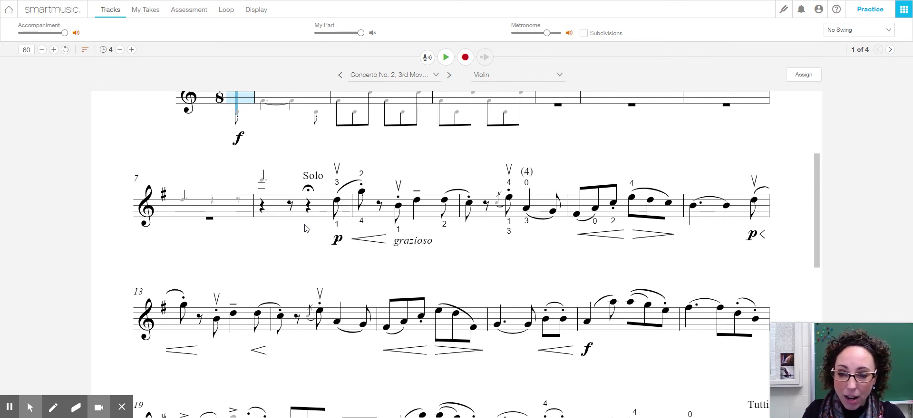
scroll(395, 230, "down", 1)
scroll(453, 247, "down", 1)
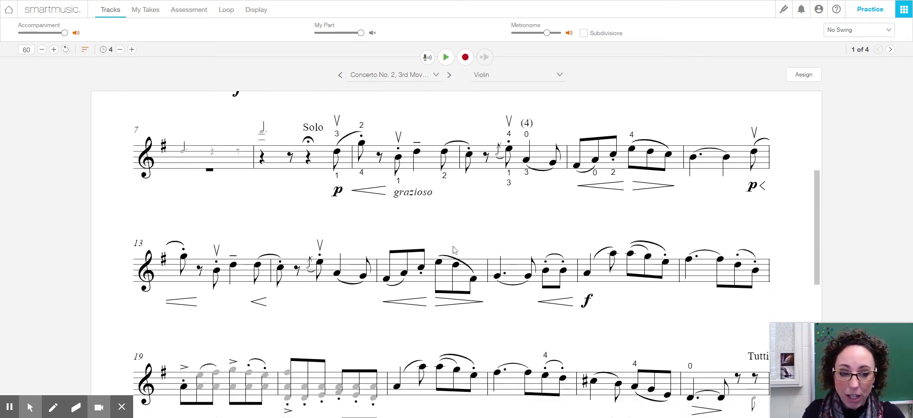
scroll(453, 247, "down", 2)
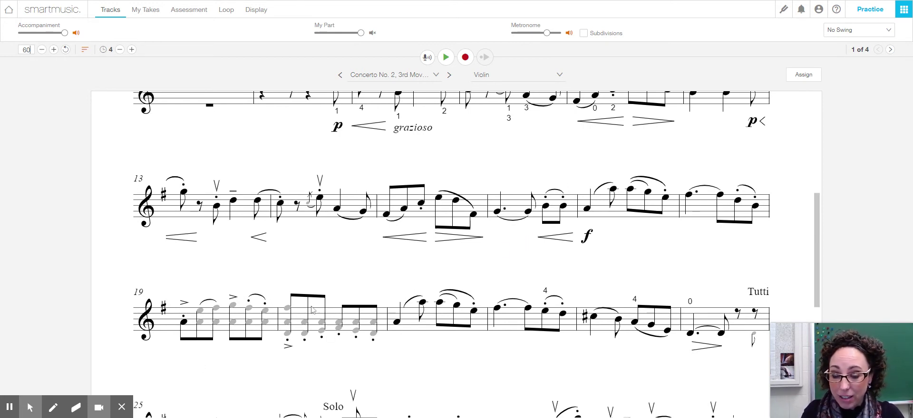
Place the playback cursor at measure 17, play the passage through the grey notes, and pause playback.
left_click(182, 327)
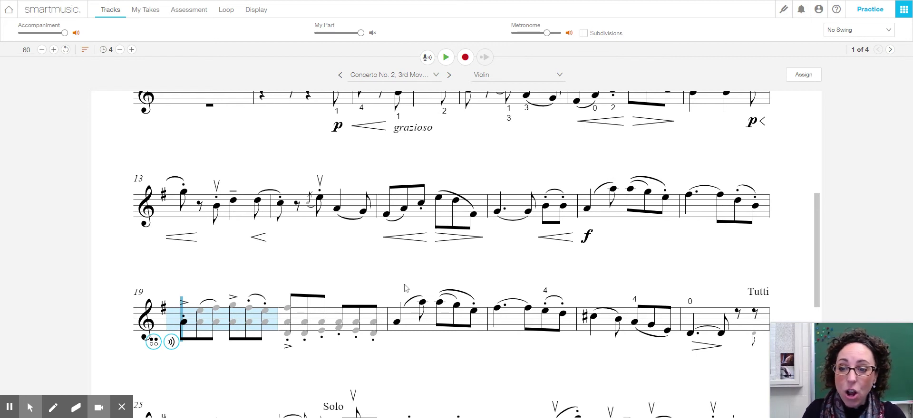
left_click(594, 210)
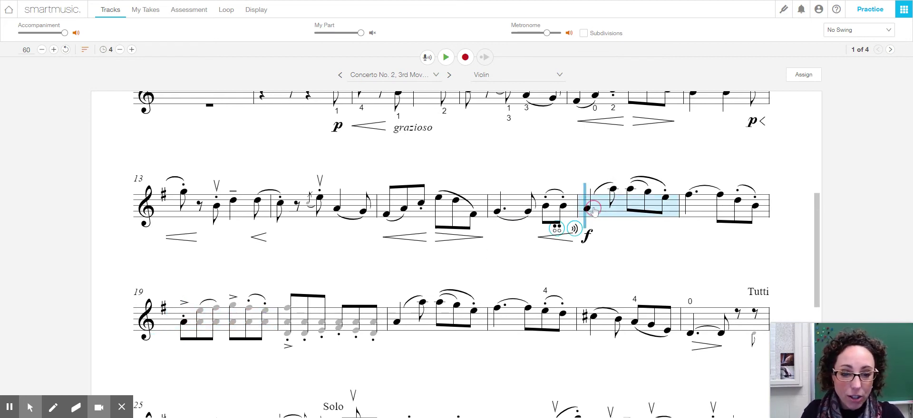
left_click(447, 57)
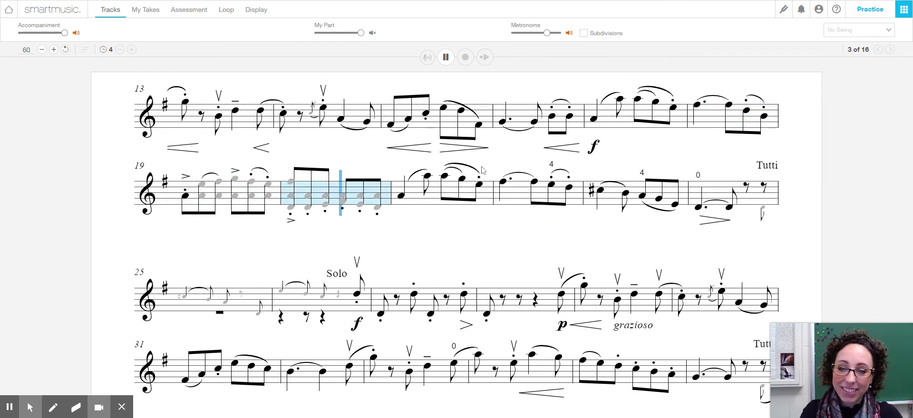
left_click(446, 58)
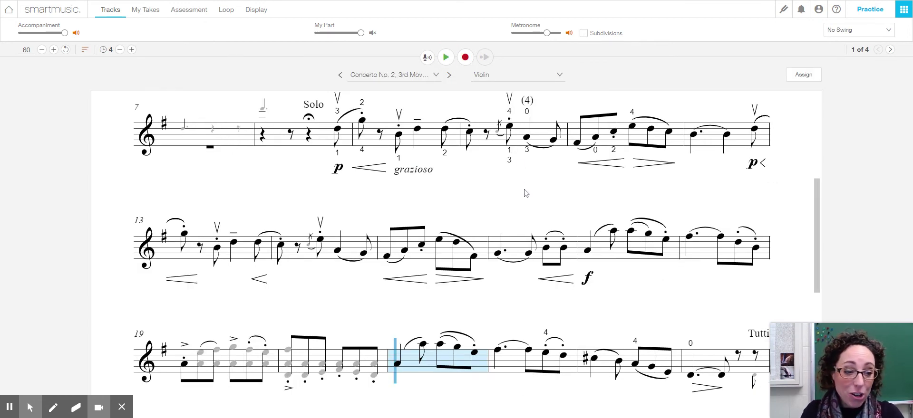
Look through the remaining pages of the score to the end, then examine the sixteenth-note passage from measure 84 on page 3.
scroll(530, 205, "down", 3)
scroll(531, 207, "down", 1)
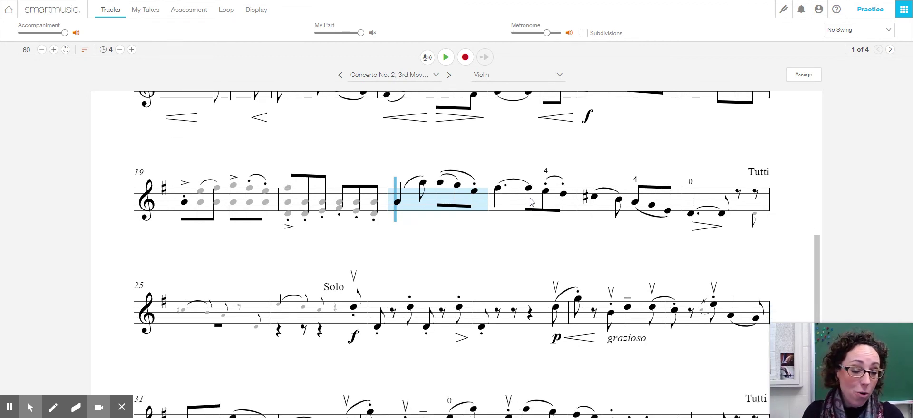
scroll(531, 201, "up", 3)
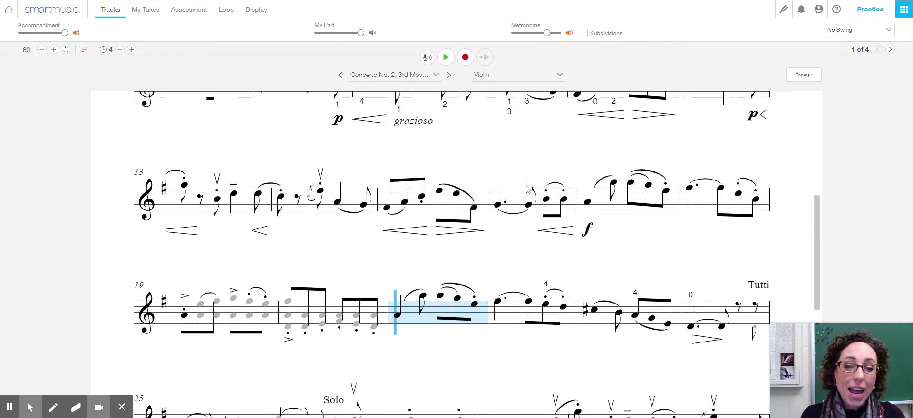
left_click(889, 50)
left_click(889, 49)
left_click(889, 50)
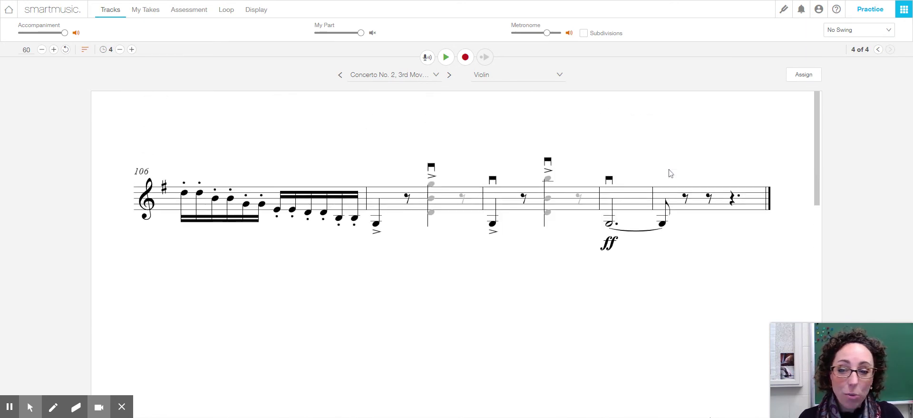
left_click(878, 50)
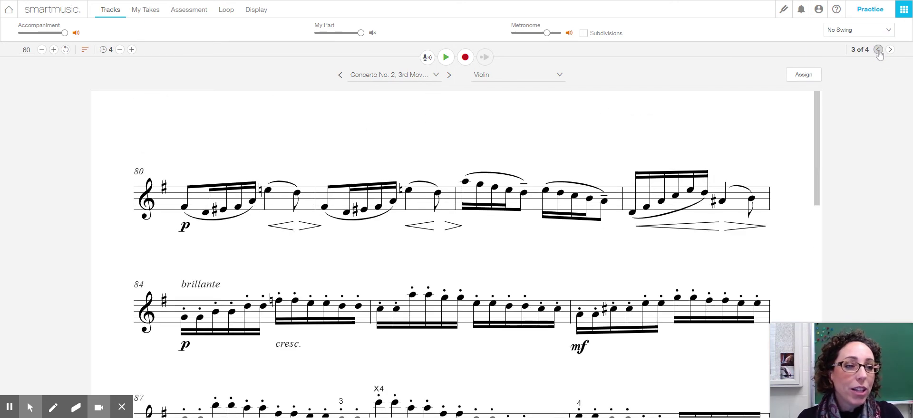
scroll(646, 196, "down", 3)
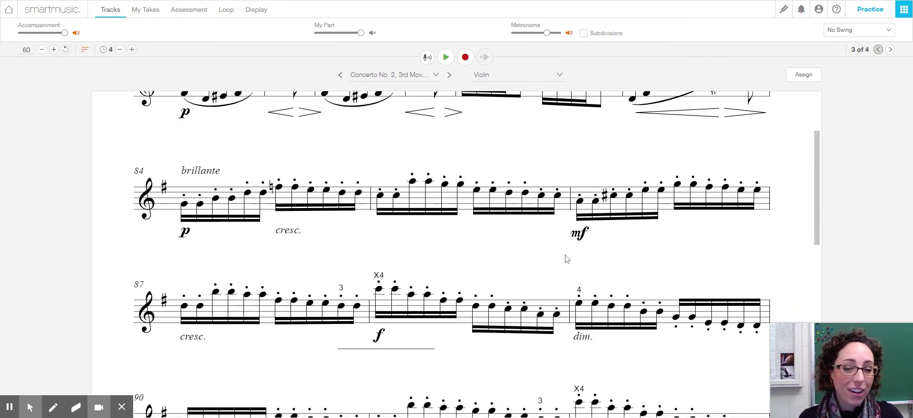
scroll(647, 199, "down", 2)
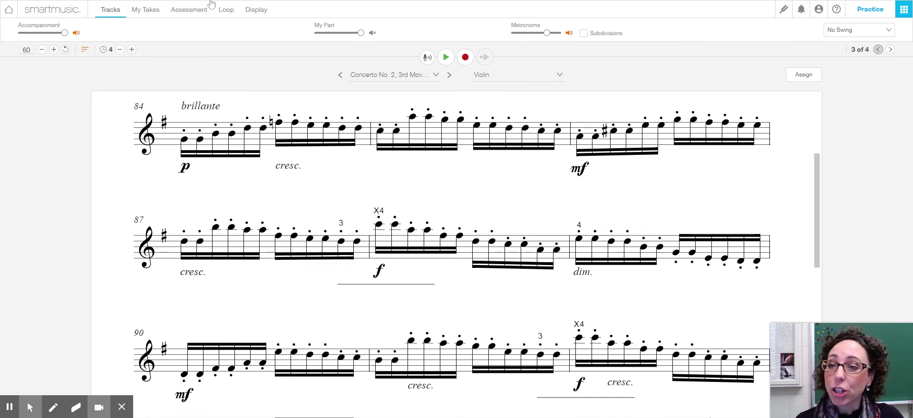
left_click(225, 13)
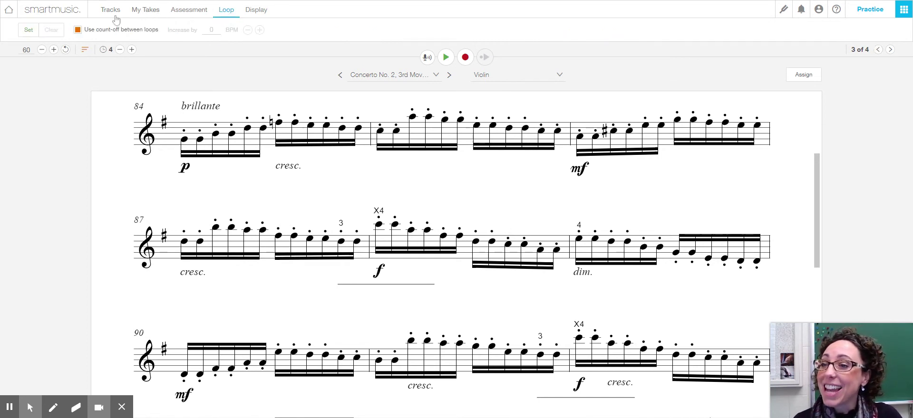
left_click(30, 31)
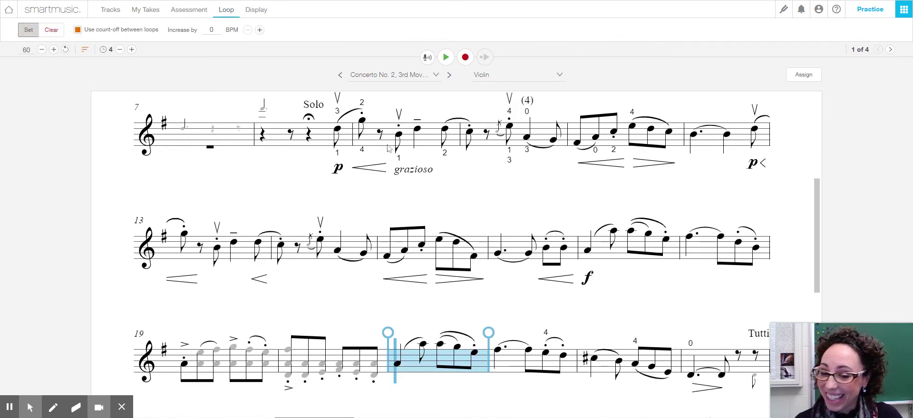
scroll(451, 327, "down", 1)
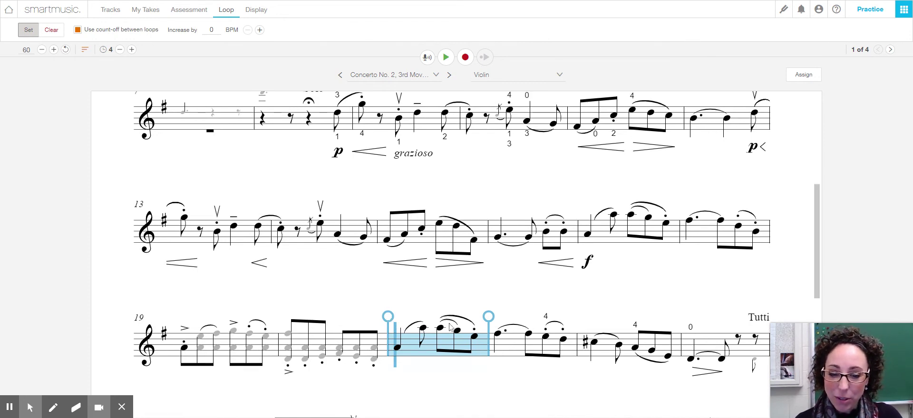
Set a practice loop on page 3 from measure 91 through the end of measure 93 and play it.
left_click(889, 50)
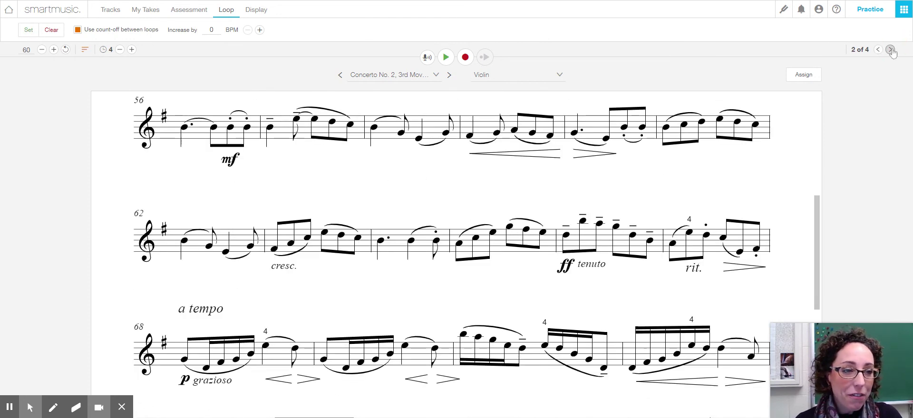
left_click(890, 50)
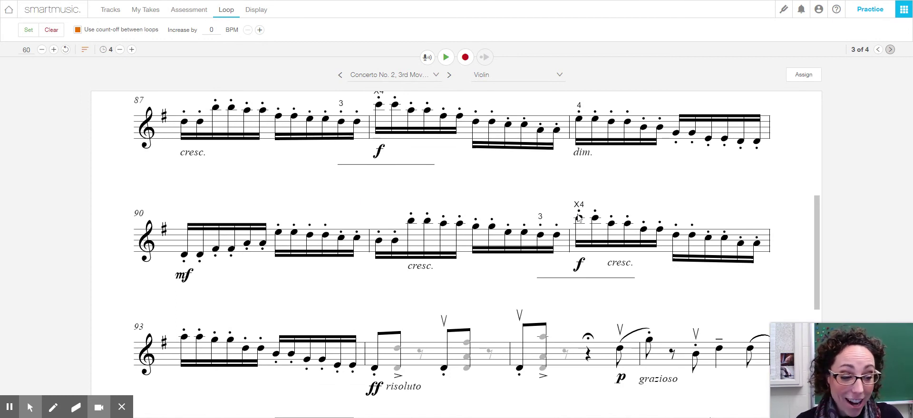
left_click(376, 218)
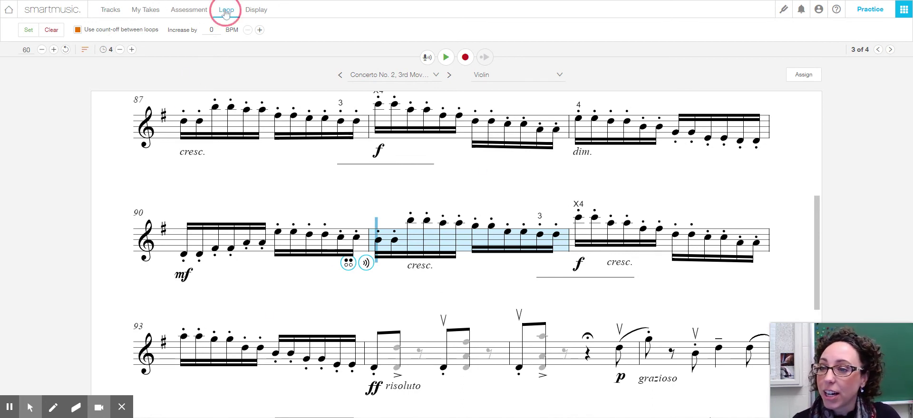
left_click(28, 30)
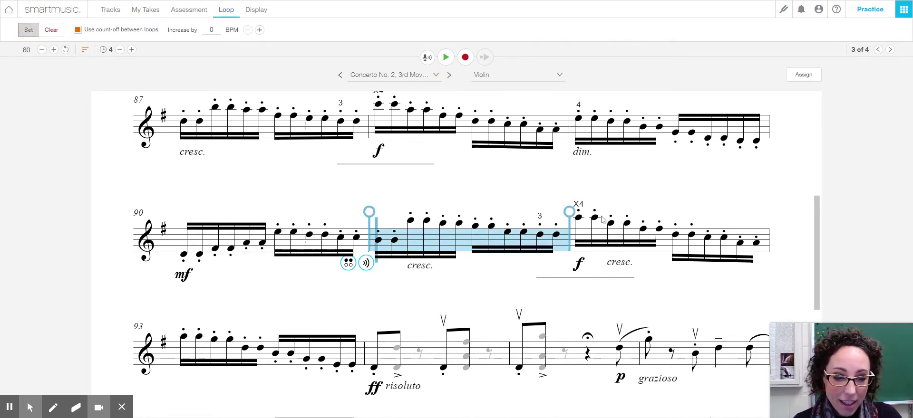
left_click_drag(570, 212, 364, 319)
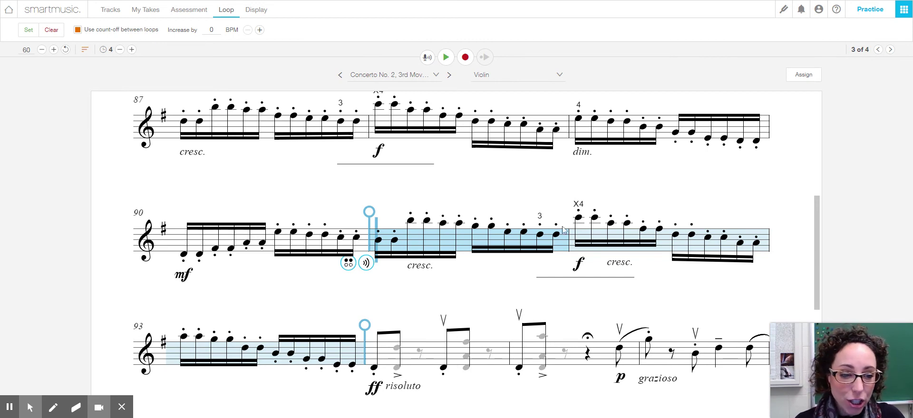
left_click(446, 58)
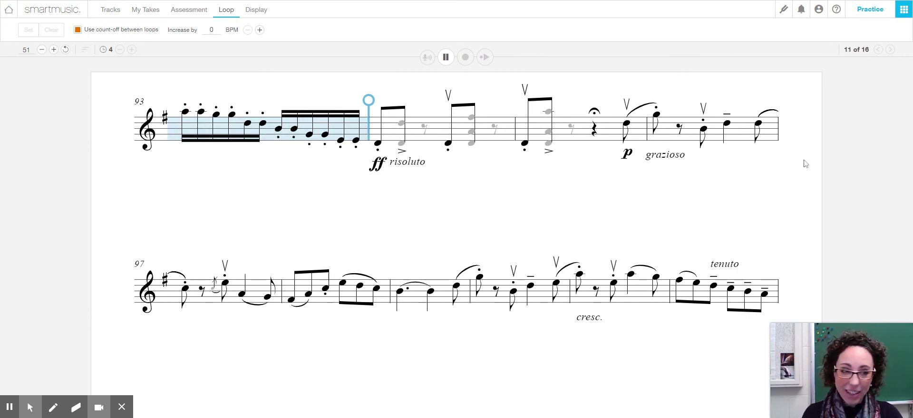
left_click(878, 49)
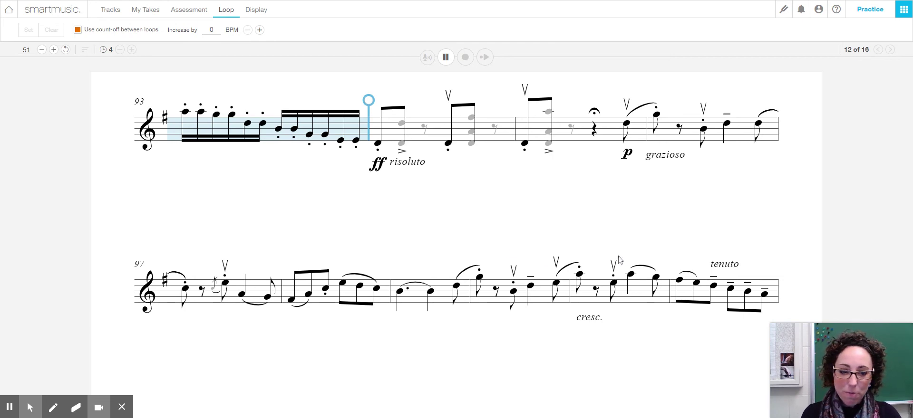
Pause the loop playback and set a new practice loop on measure 86, the last measure of the brillante line.
left_click(447, 58)
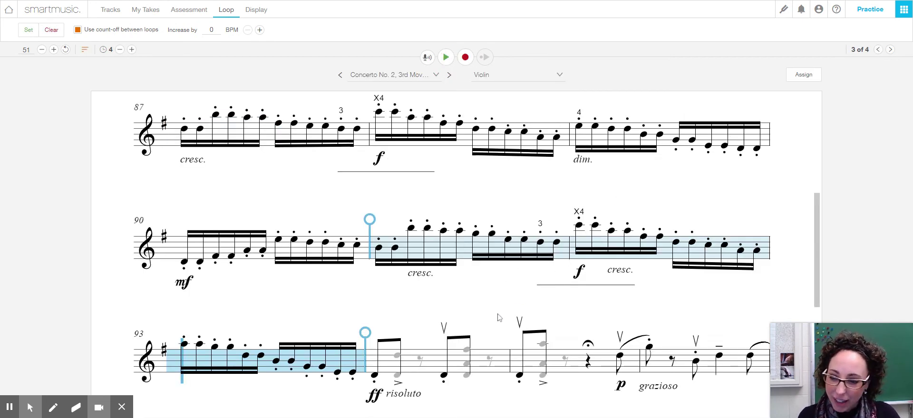
scroll(499, 317, "up", 2)
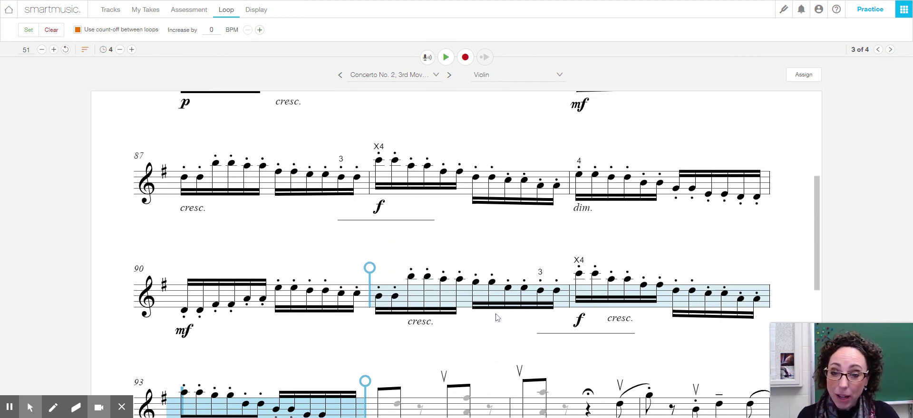
scroll(385, 295, "up", 1)
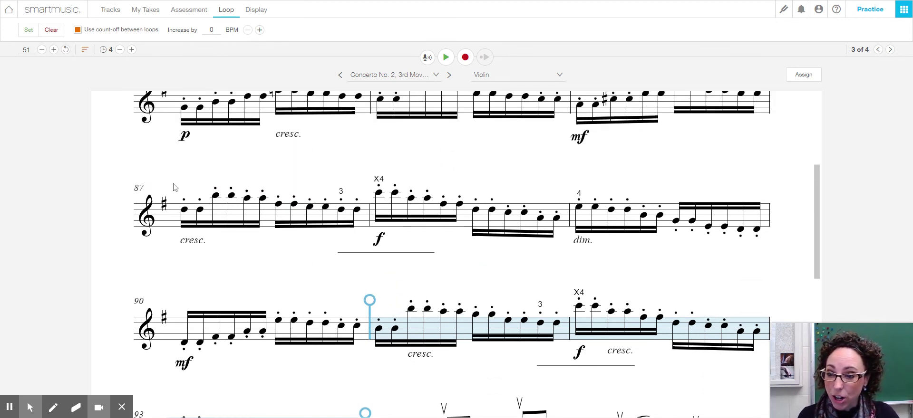
scroll(174, 188, "up", 1)
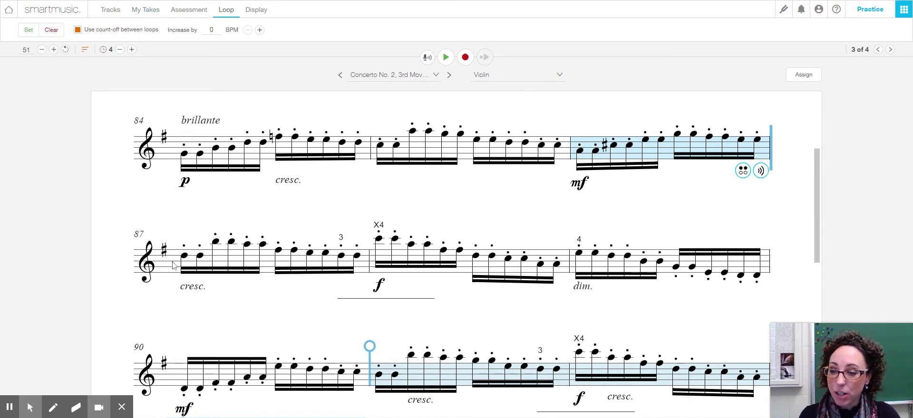
left_click(590, 148)
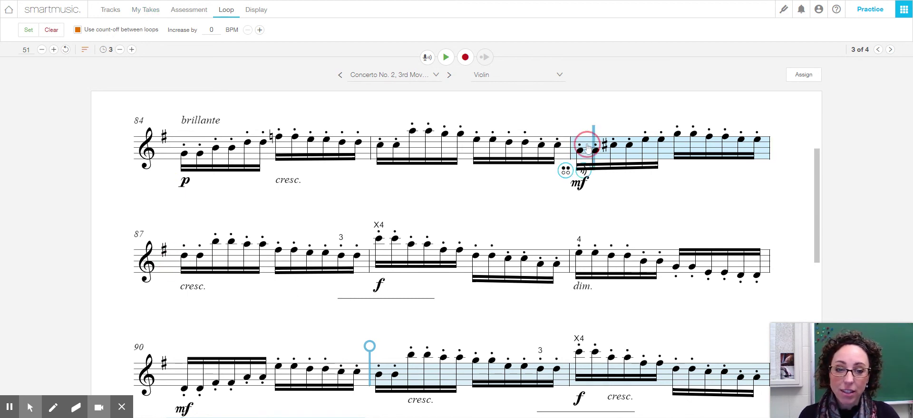
left_click(226, 10)
left_click(29, 30)
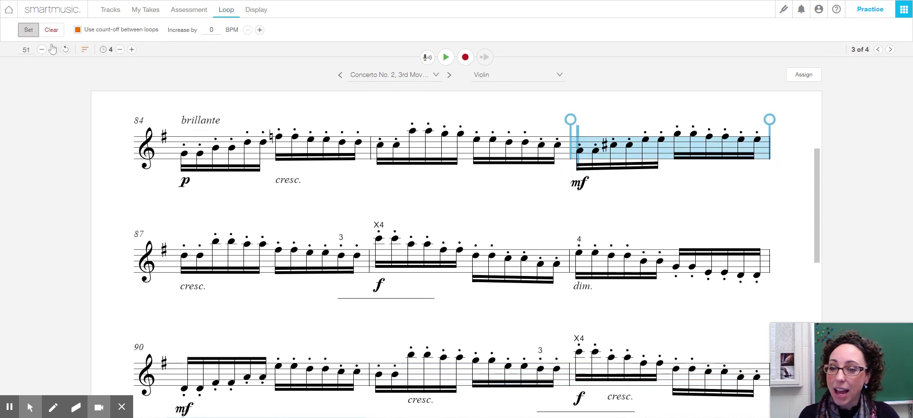
Extend the practice loop so it starts at measure 84 and ends after measure 89.
left_click(569, 120)
left_click_drag(570, 120, 166, 122)
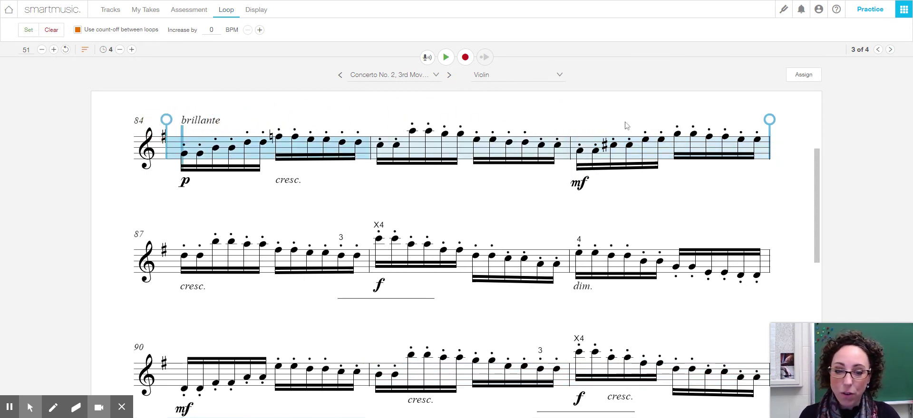
left_click_drag(769, 120, 761, 230)
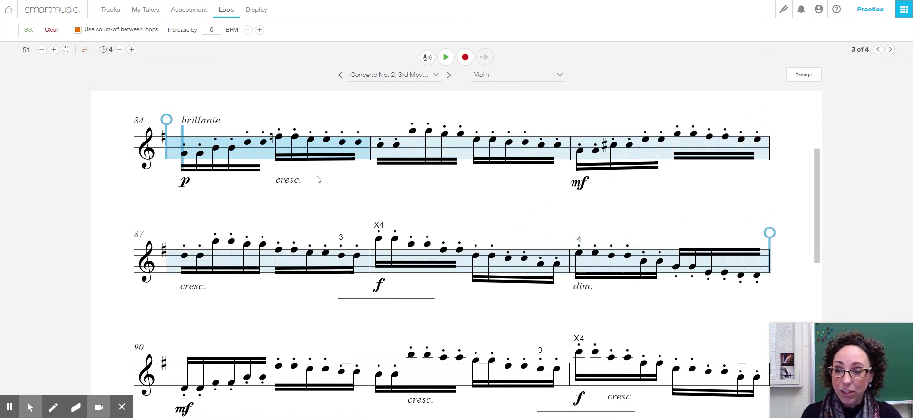
Lower the tempo to 40 BPM, play the loop over measures 84 to 89, and pause playback.
left_click(41, 50)
left_click(41, 49)
left_click(42, 49)
left_click(42, 50)
left_click(42, 50)
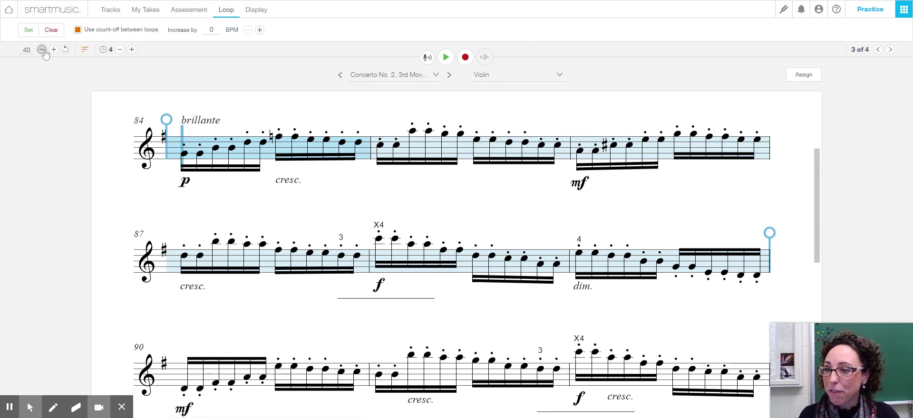
left_click(446, 57)
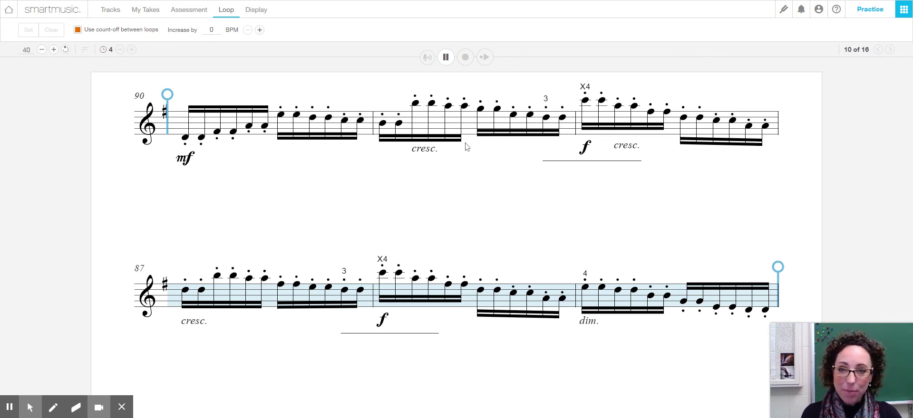
left_click(446, 57)
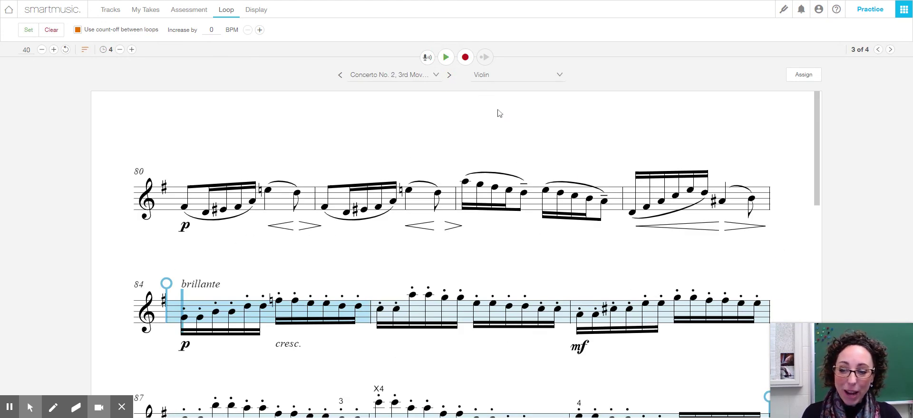